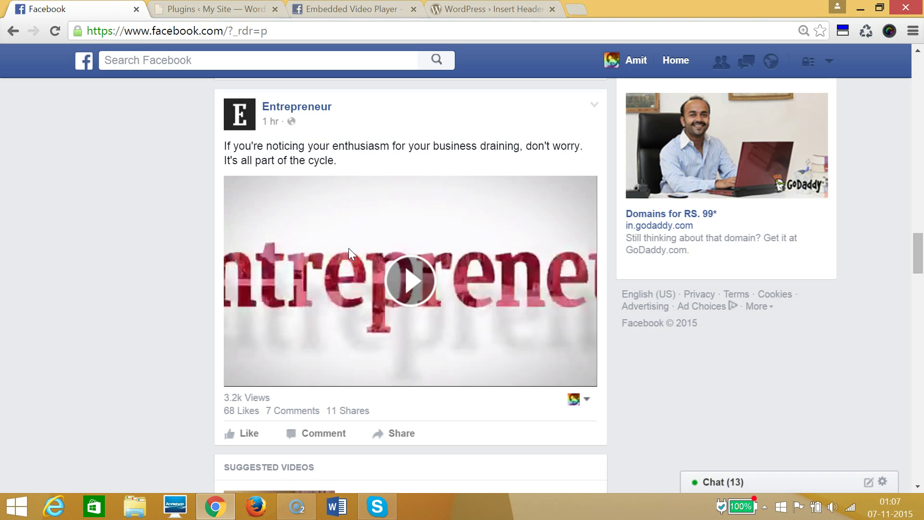
- Copy the Entrepreneur video's web address from its Show video URL box
right_click(323, 230)
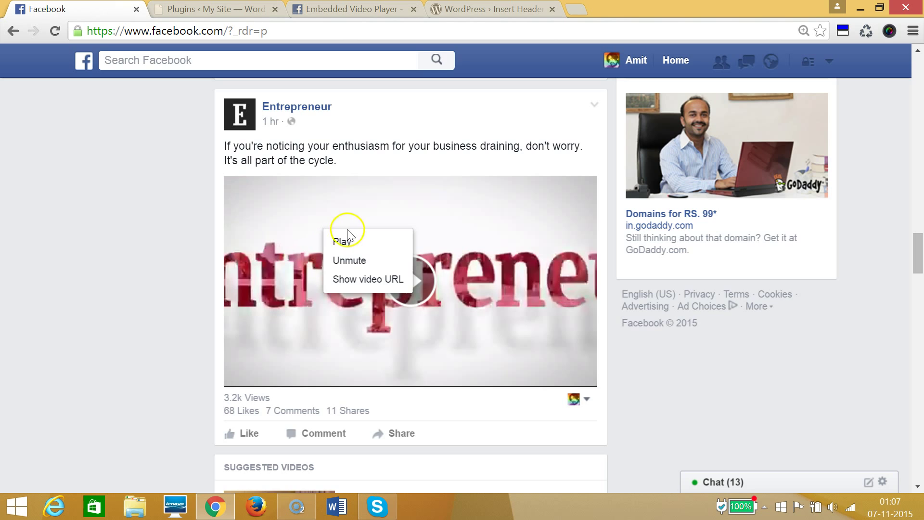
left_click(361, 282)
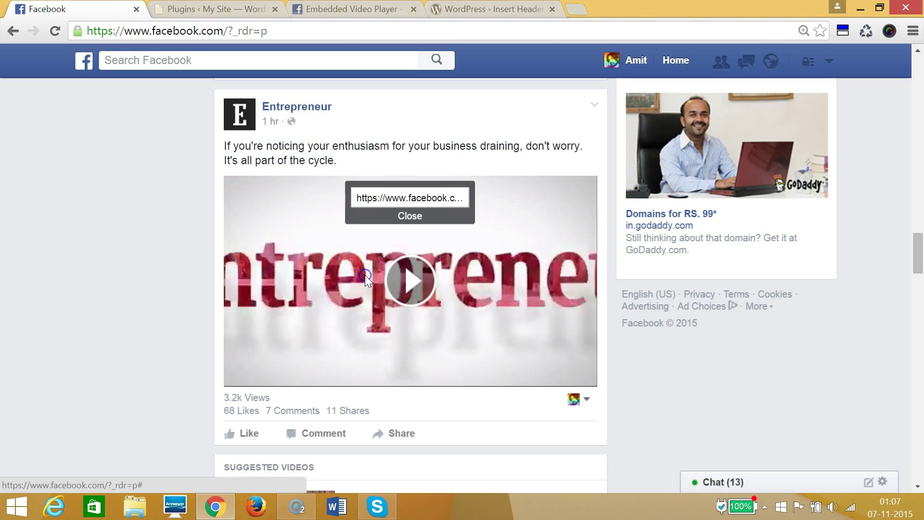
left_click(397, 198)
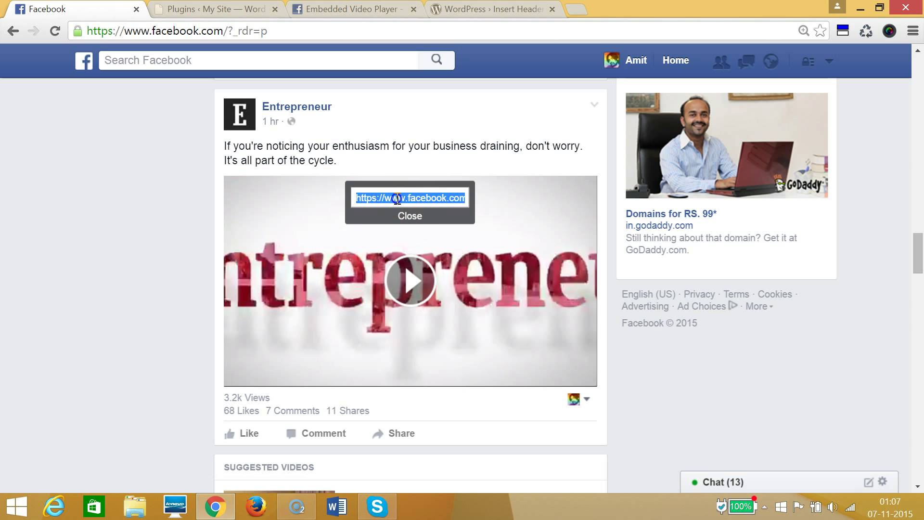
right_click(397, 199)
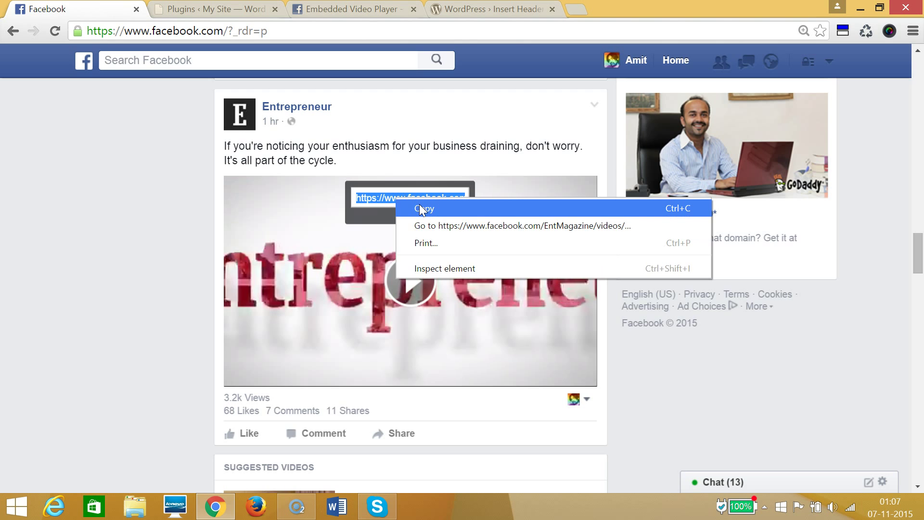
left_click(416, 206)
left_click(410, 215)
left_click(351, 9)
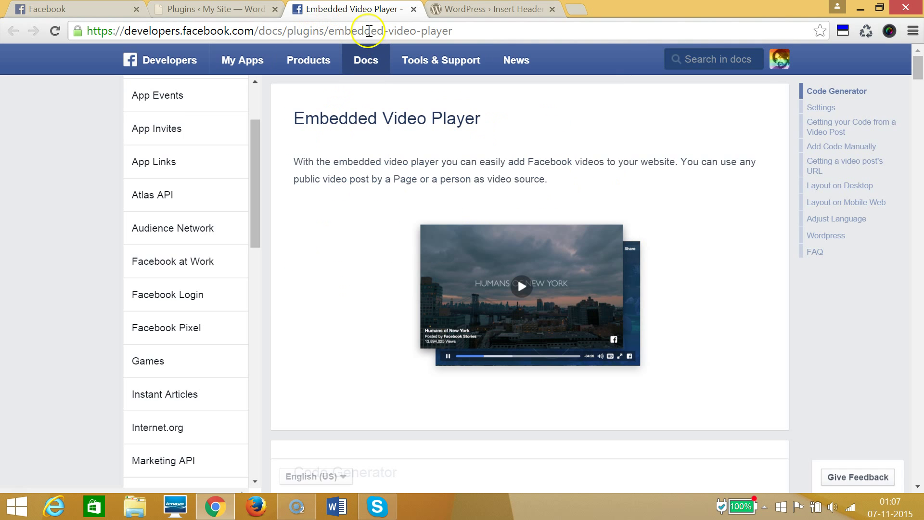
- Replace the Code Generator's example URL with the Entrepreneur video URL and set width to 600
left_click(369, 31)
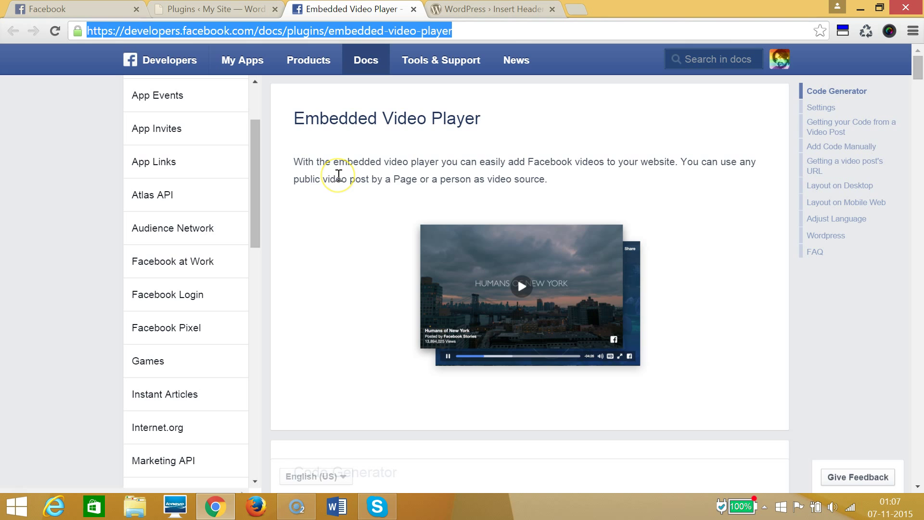
scroll(338, 175, "down", 4)
scroll(338, 175, "down", 3)
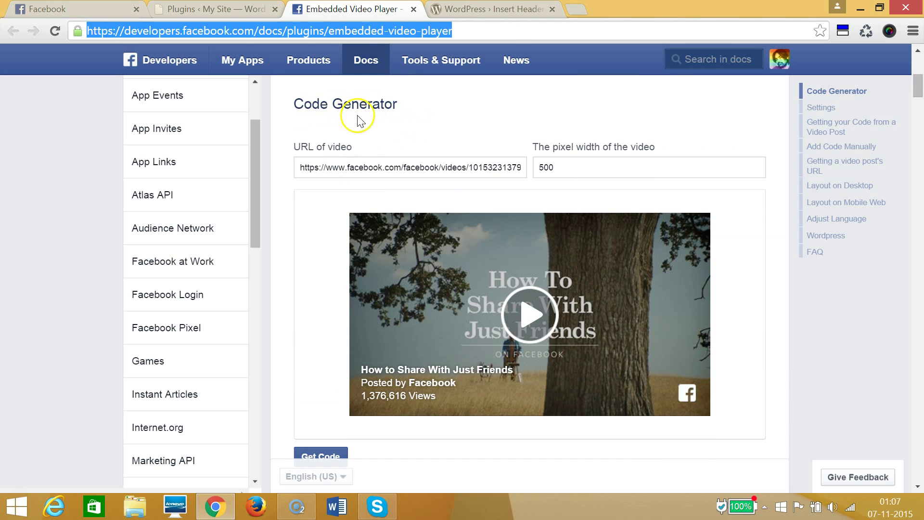
double_click(421, 168)
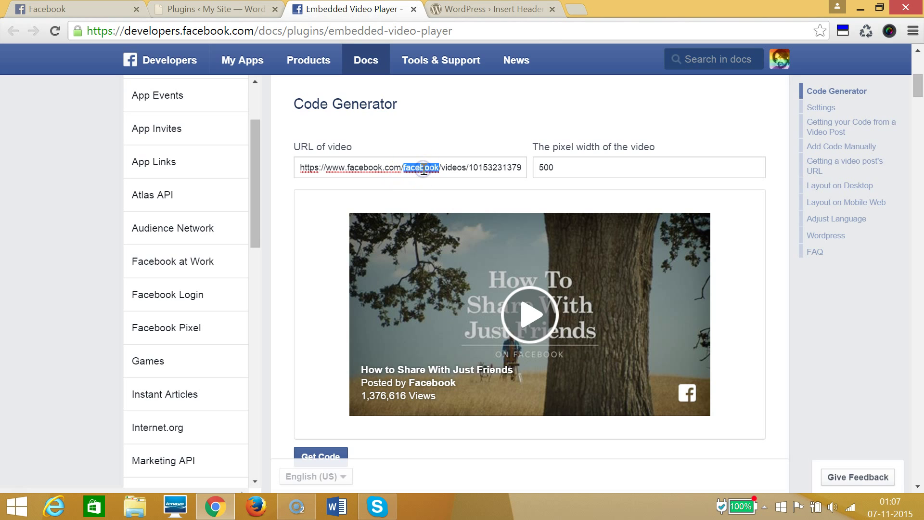
triple_click(423, 168)
right_click(423, 168)
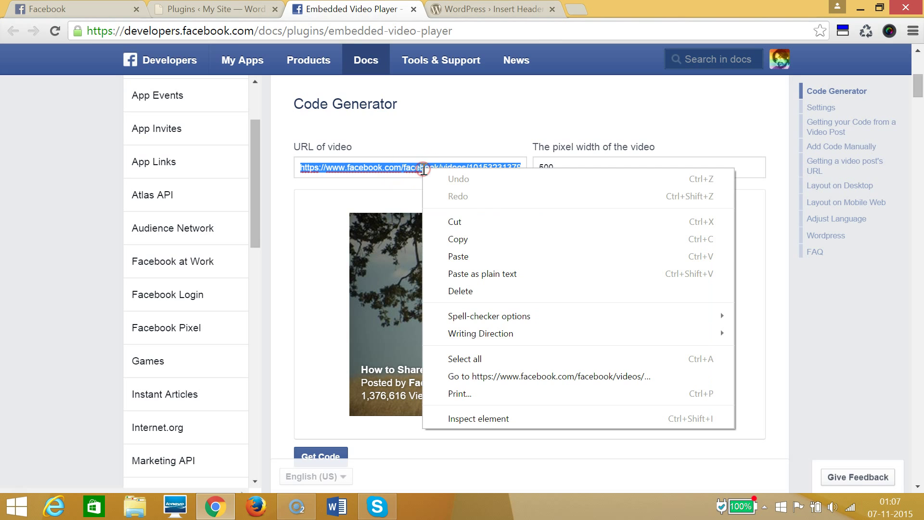
left_click(494, 256)
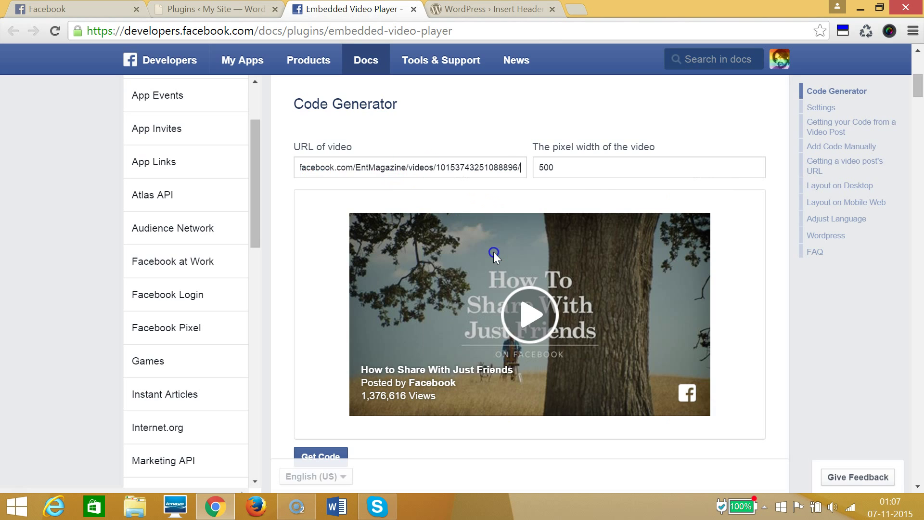
left_click(573, 172)
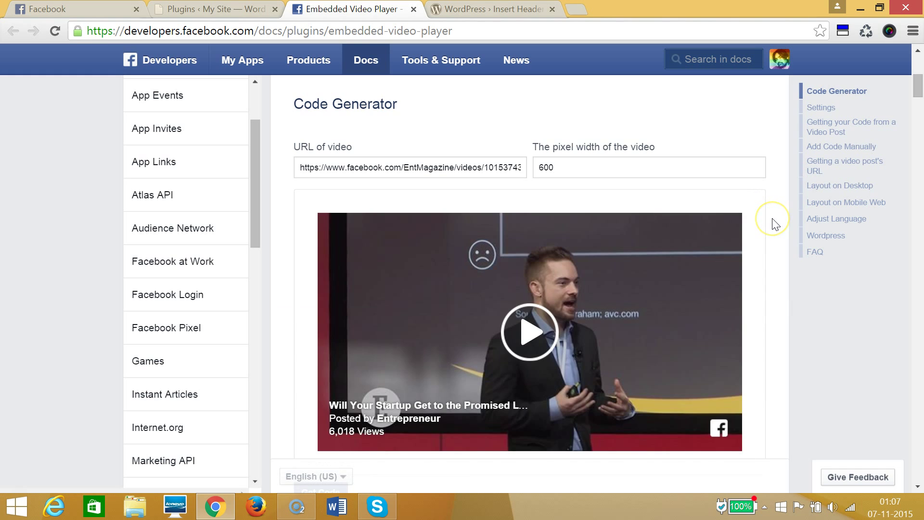
scroll(775, 224, "down", 3)
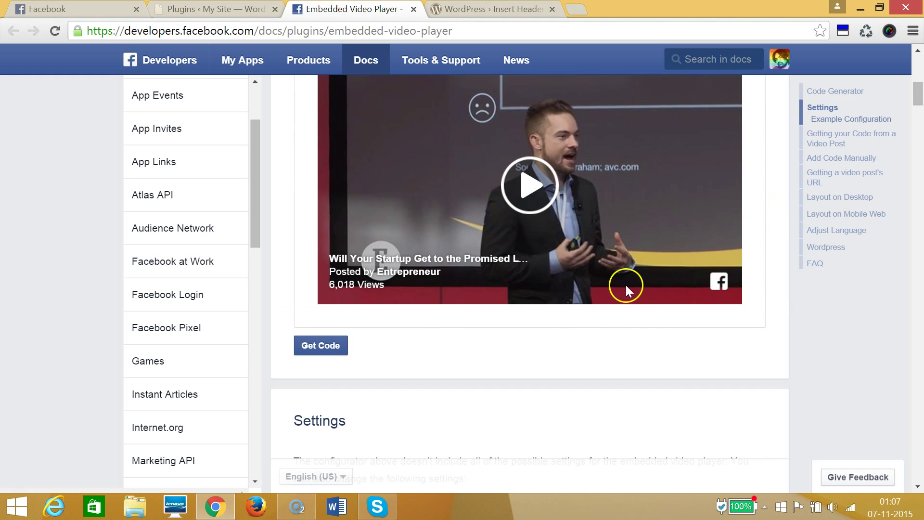
- Generate the video's embed code and select its JavaScript SDK snippet
left_click(331, 352)
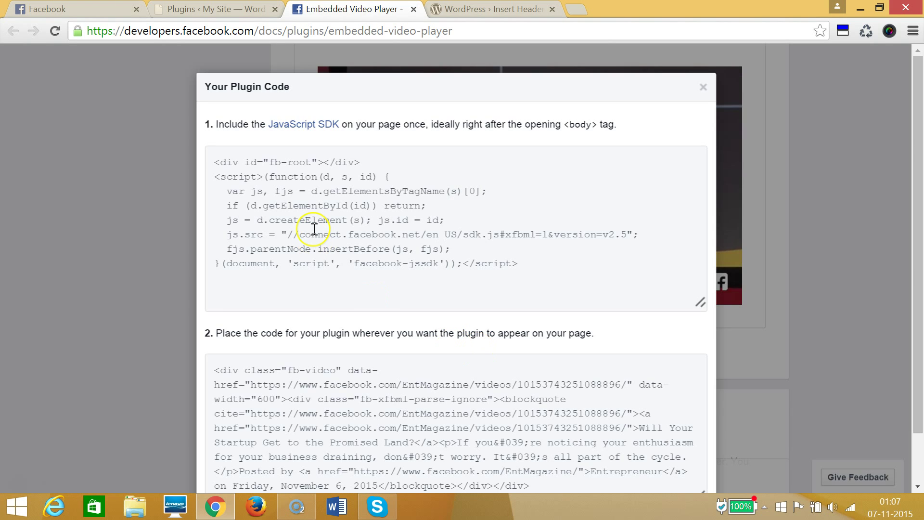
scroll(269, 183, "down", 1)
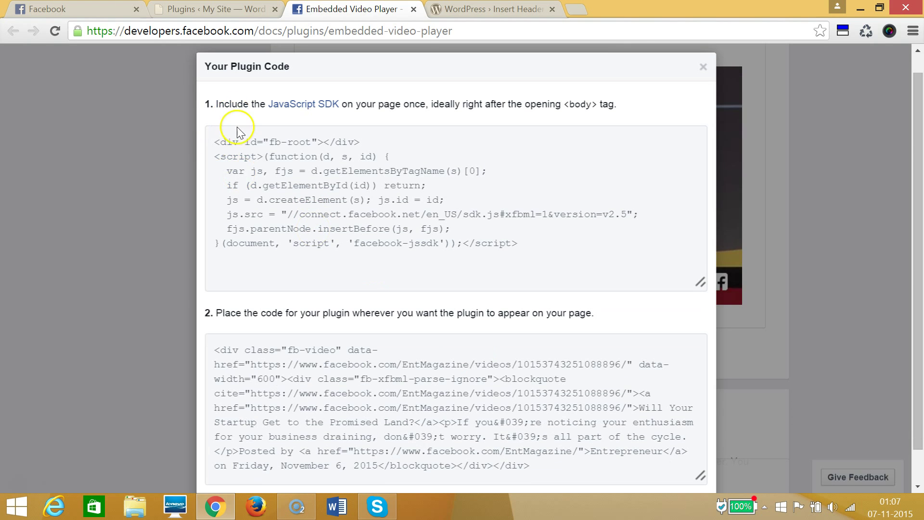
left_click(272, 173)
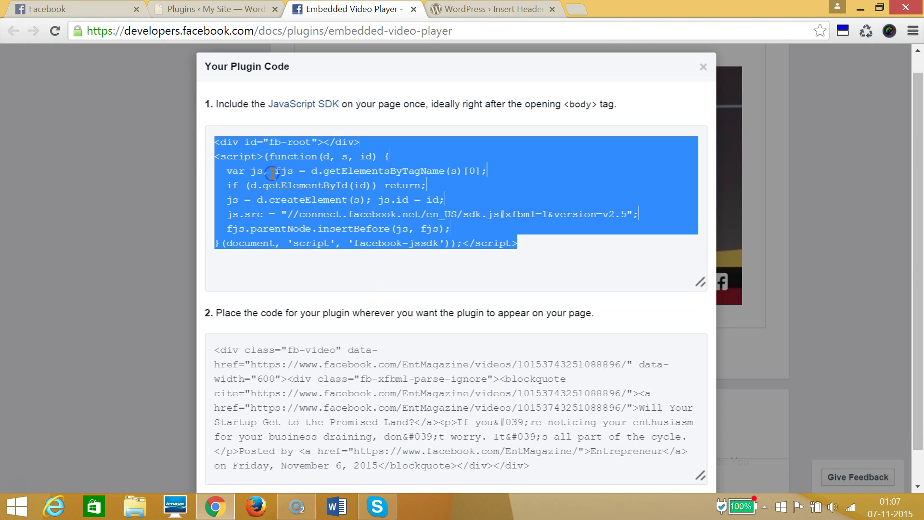
left_click(351, 378)
left_click(324, 190)
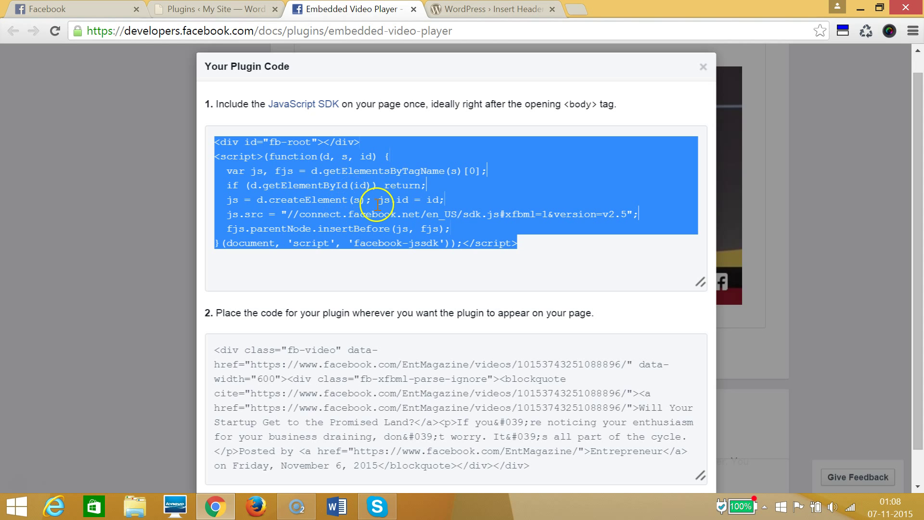
left_click(486, 9)
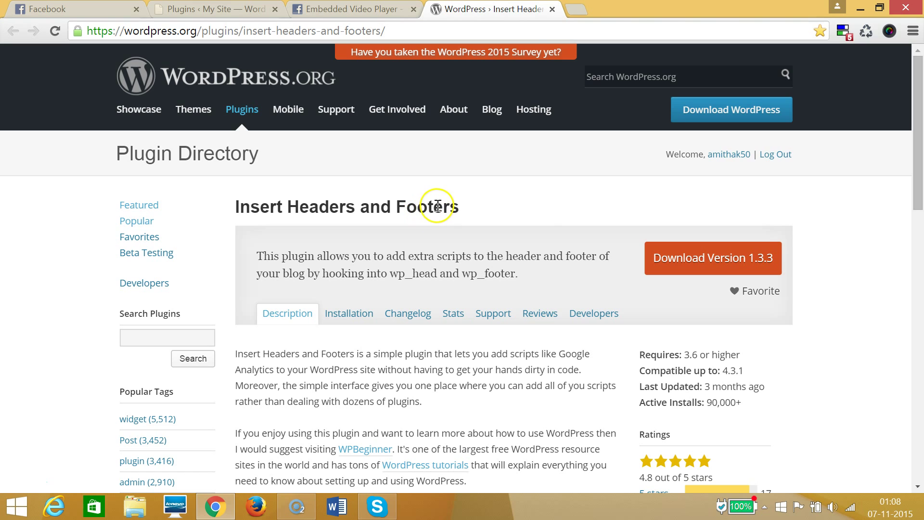
- Download version 1.3.3 of the Insert Headers and Footers plugin zip
scroll(553, 207, "down", 1)
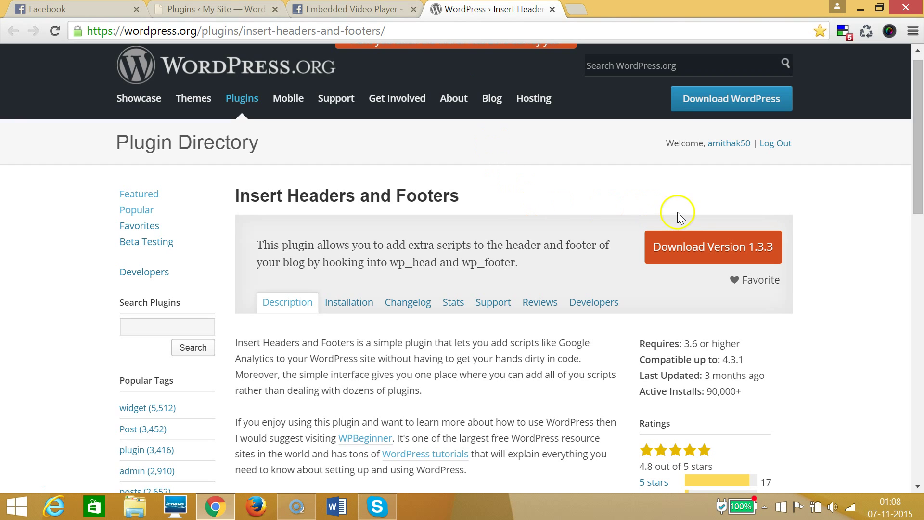
left_click(693, 245)
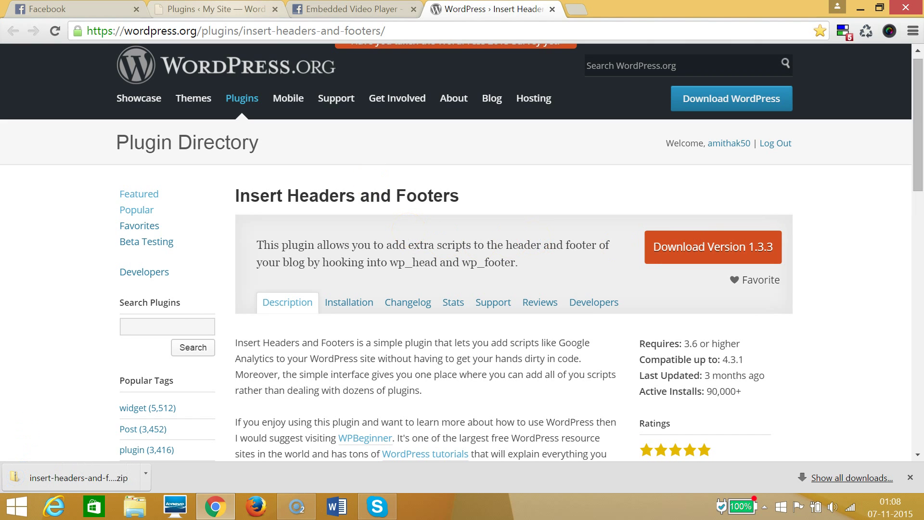
left_click(211, 9)
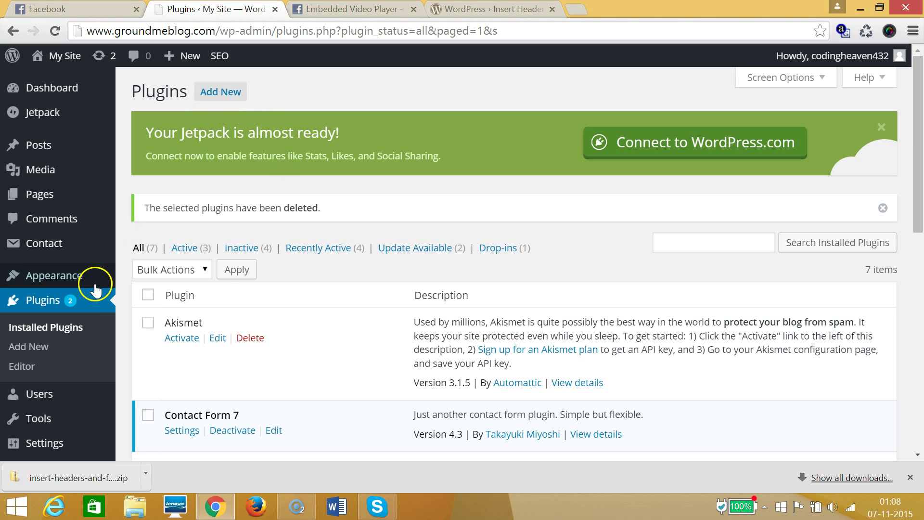
- Go from Installed Plugins to Add New's Upload Plugin page
left_click(81, 329)
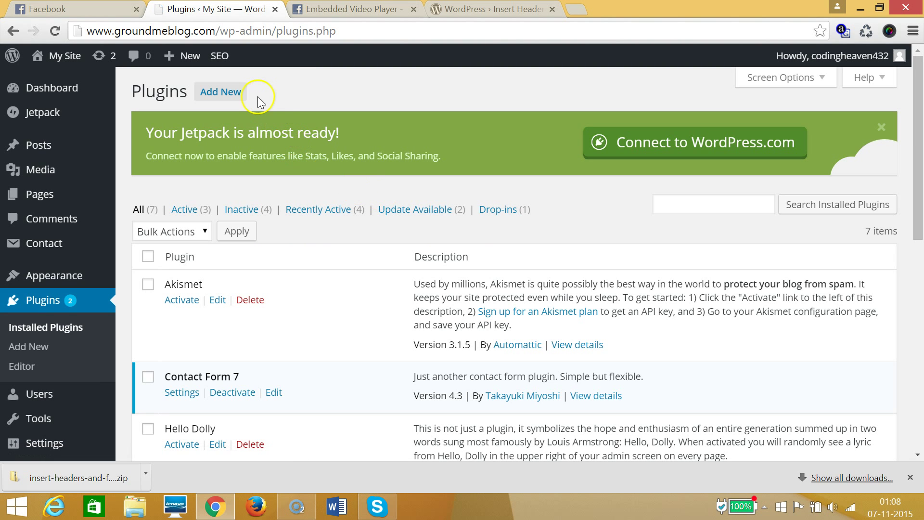
left_click(232, 92)
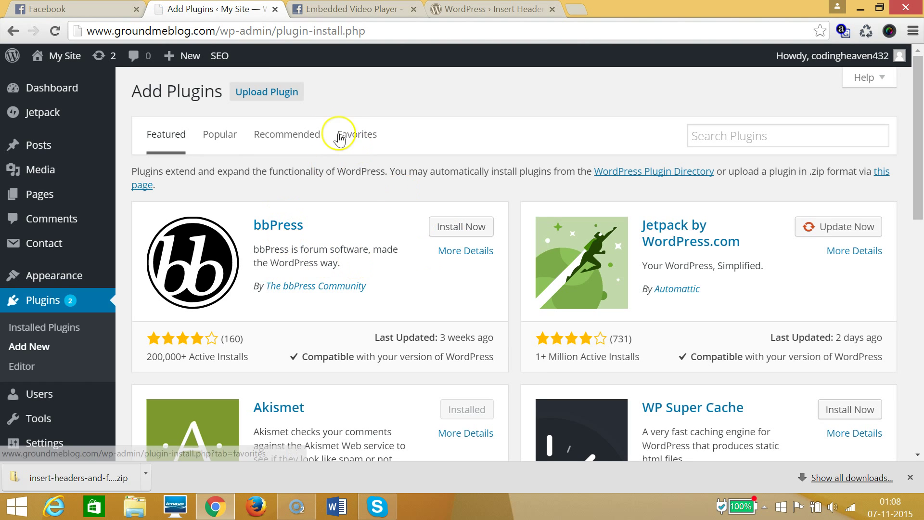
left_click(268, 90)
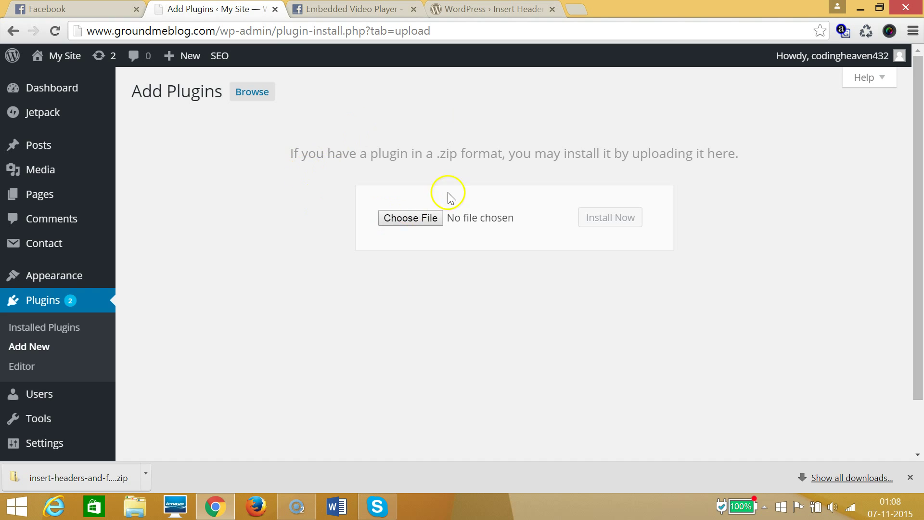
- Choose insert-headers-and-footers.zip as the upload and install it
left_click(422, 221)
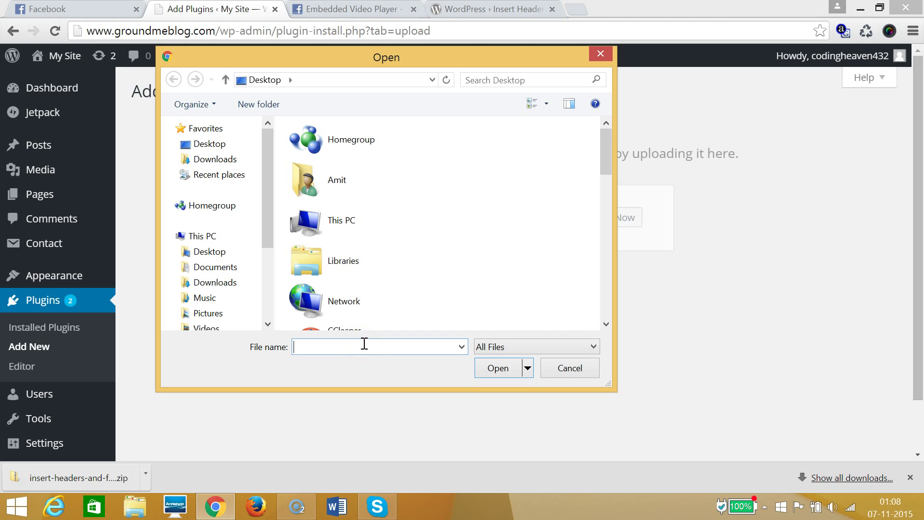
type("i")
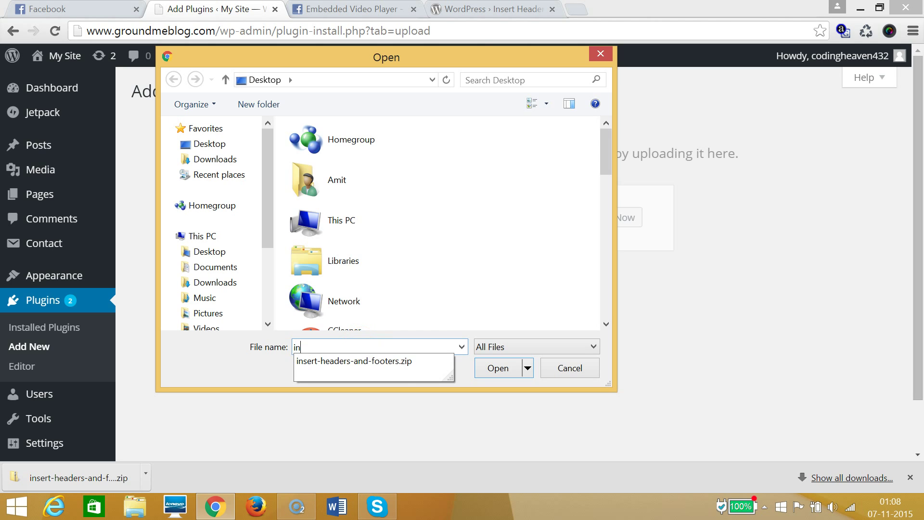
type("n")
left_click(403, 360)
left_click(489, 369)
left_click(618, 217)
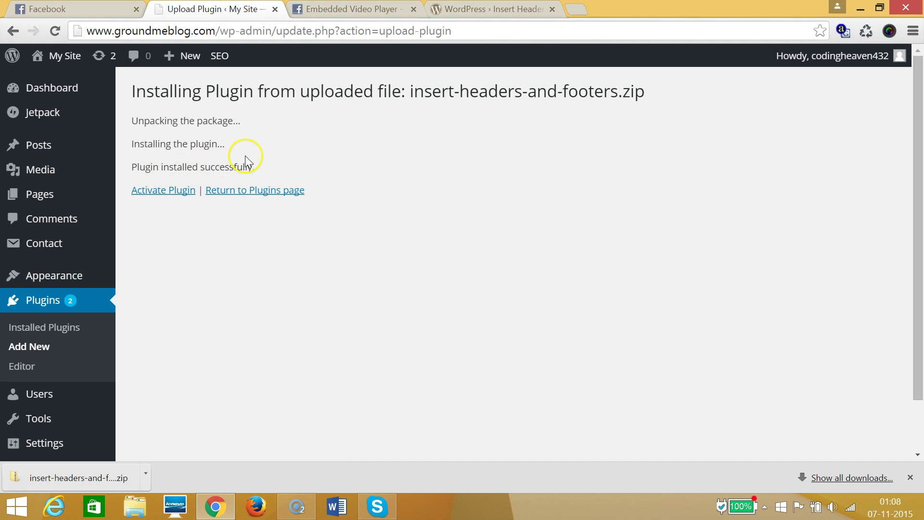
- Activate Insert Headers and Footers and open its page under Settings
left_click(177, 192)
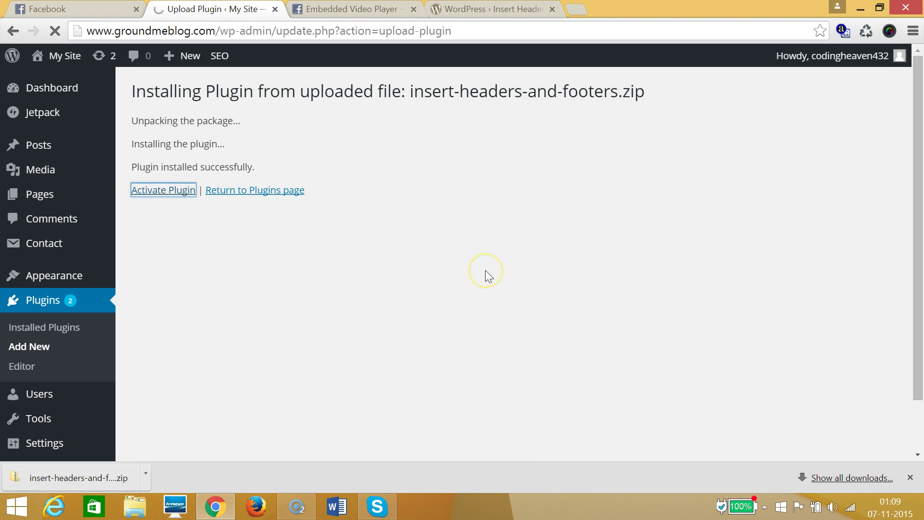
left_click(359, 233)
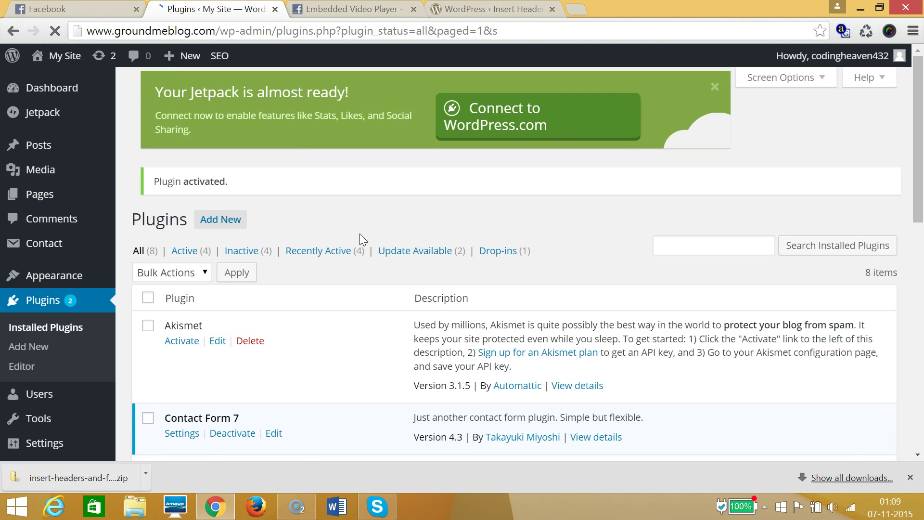
left_click(303, 193)
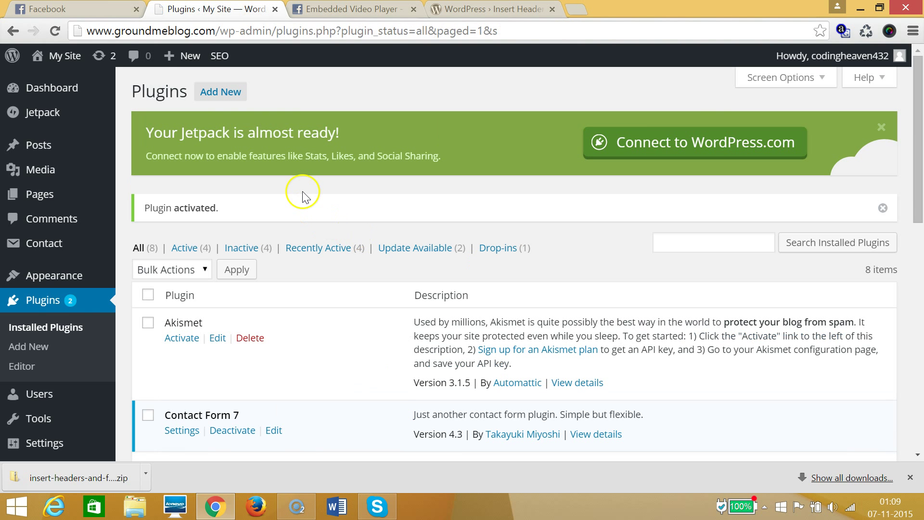
scroll(305, 179, "down", 10)
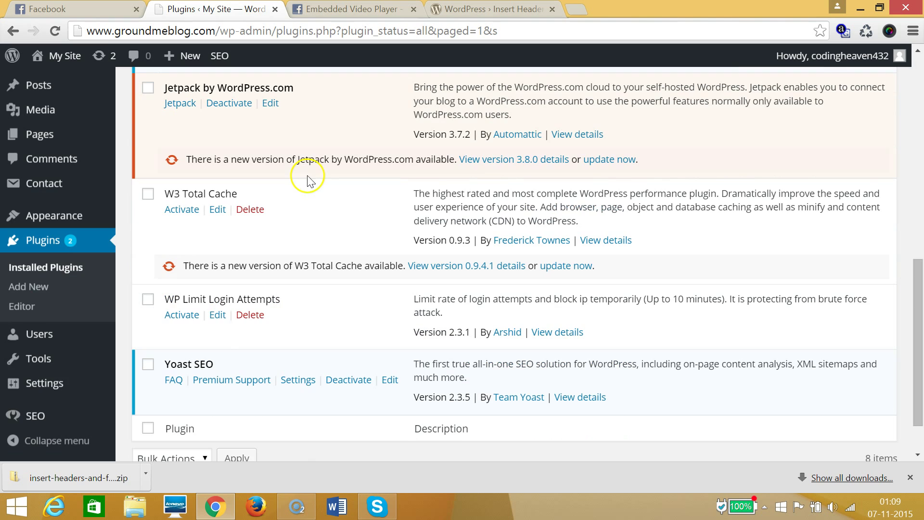
mouse_move(8, 385)
left_click(140, 413)
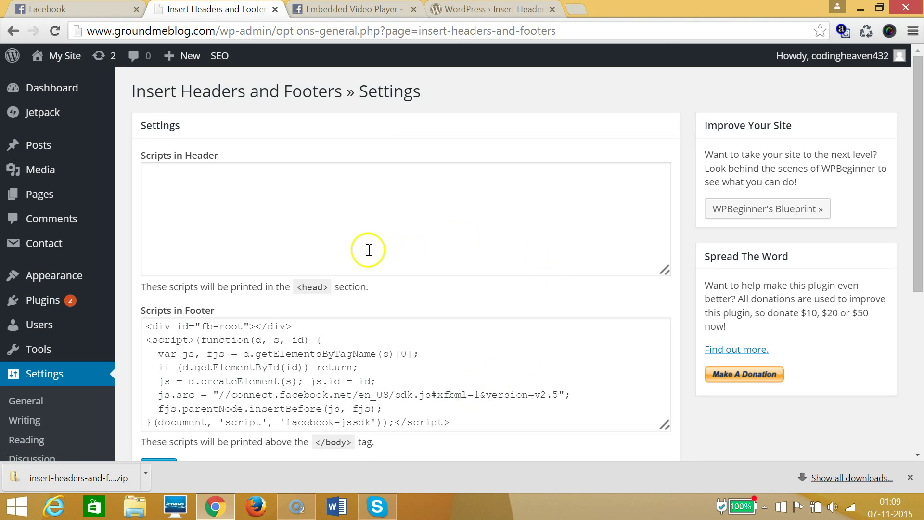
- Select and delete the old Facebook script so Scripts in Footer is empty
left_click(262, 385)
triple_click(263, 385)
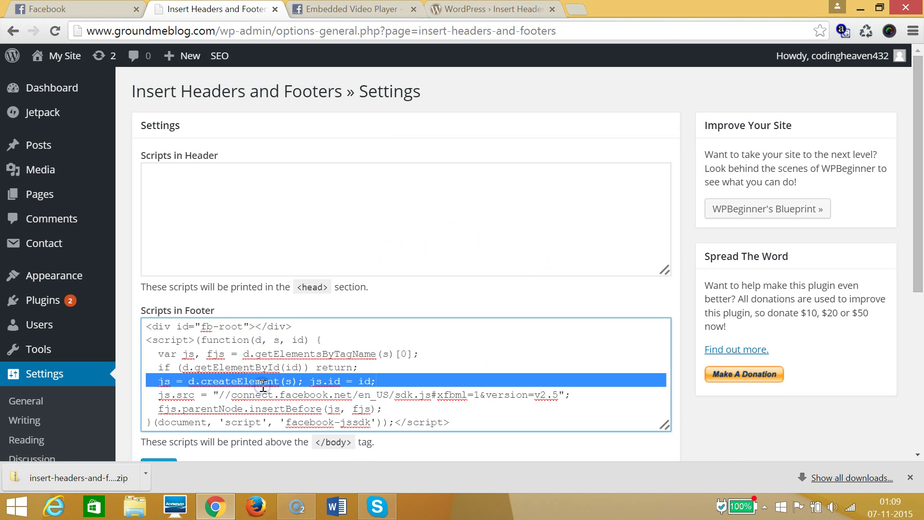
key("ctrl+a")
key("BackSpace")
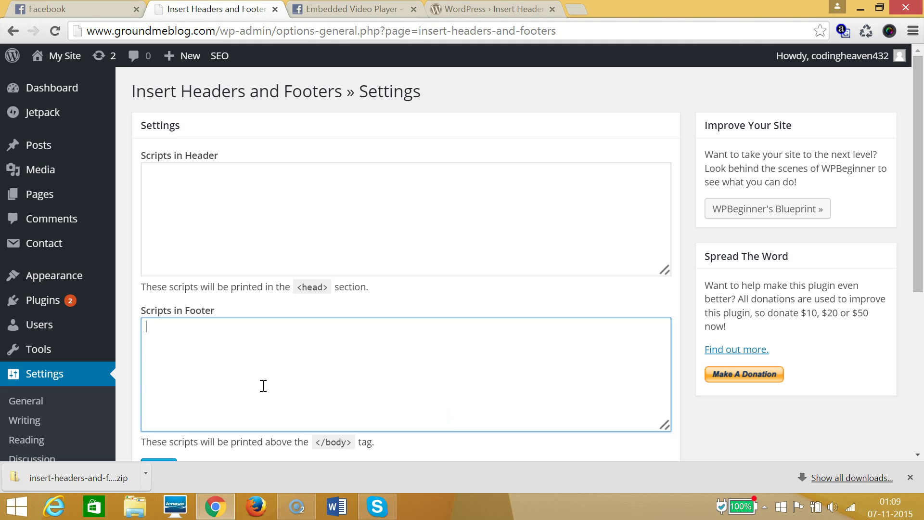
left_click(341, 200)
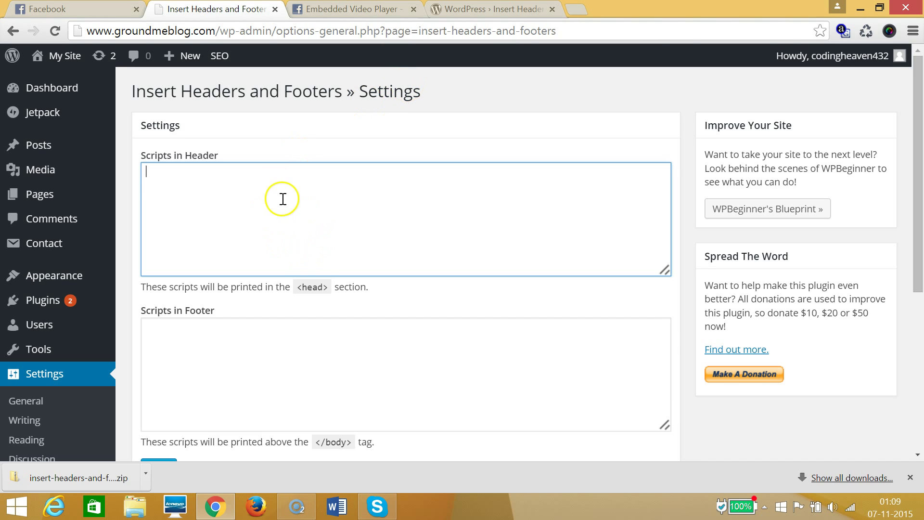
scroll(282, 199, "down", 2)
left_click(293, 305)
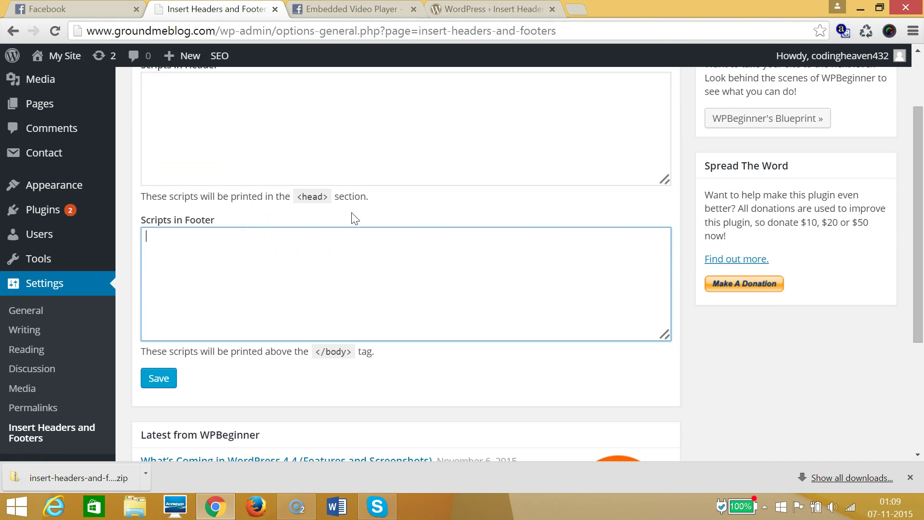
key("ctrl+Tab")
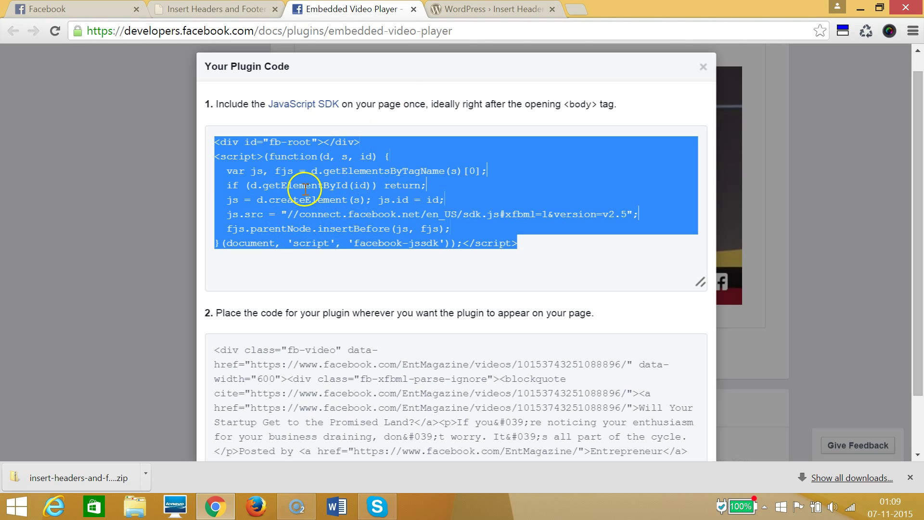
- Copy the selected JavaScript SDK code from the Your Plugin Code window
right_click(323, 188)
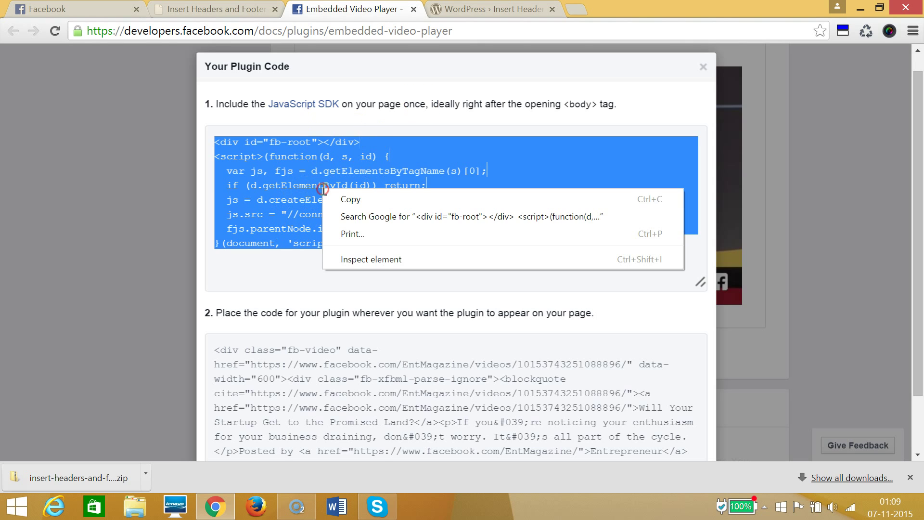
left_click(352, 199)
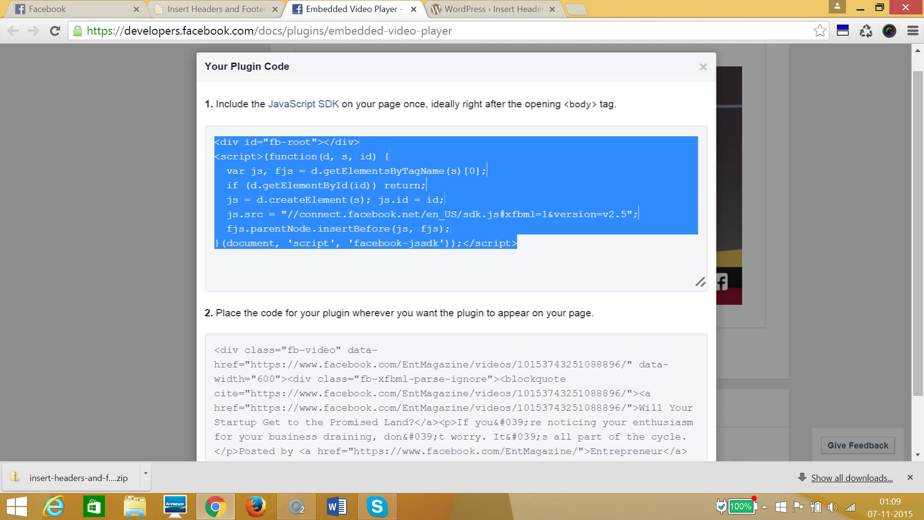
left_click(217, 9)
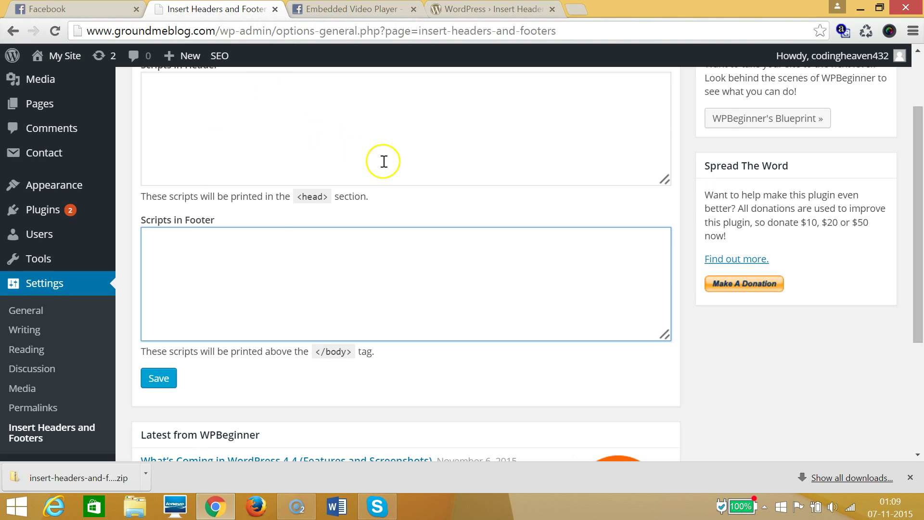
- Paste the copied JavaScript SDK snippet into Scripts in Footer and save
right_click(261, 247)
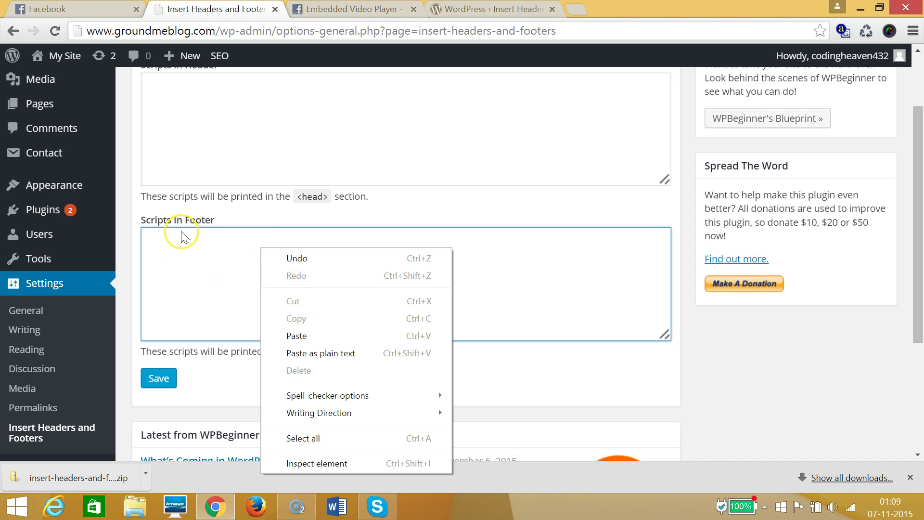
left_click(265, 335)
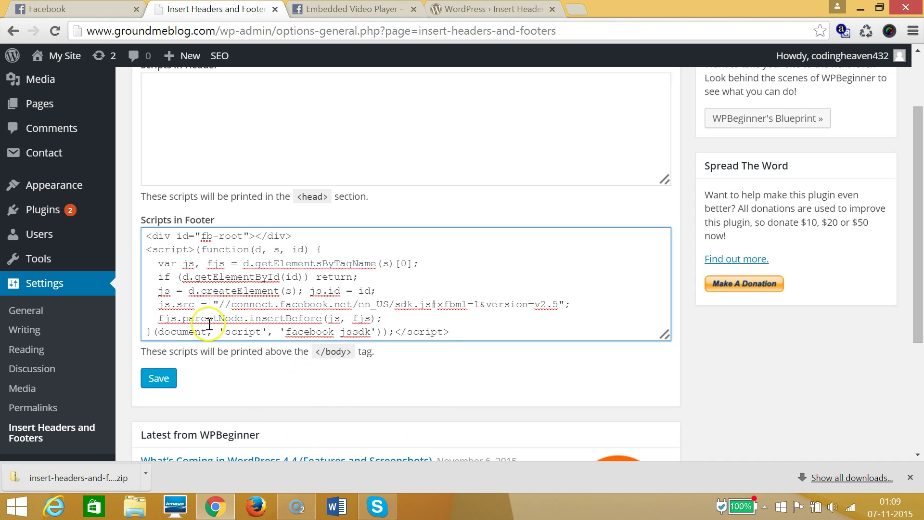
left_click(156, 383)
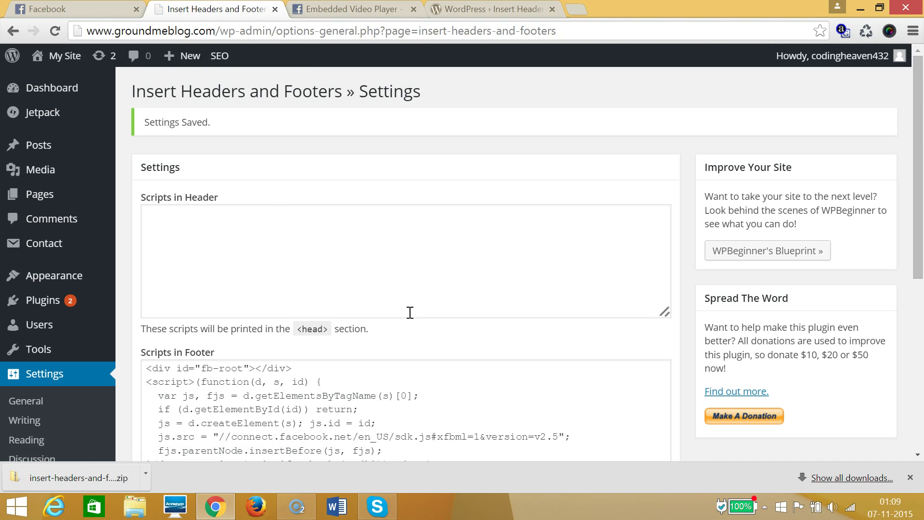
mouse_move(62, 148)
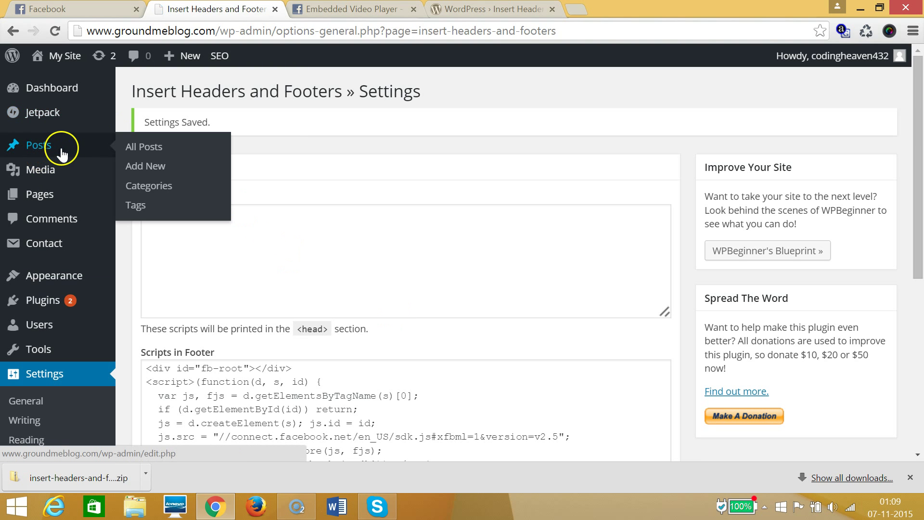
- Start a new post titled 'Facebooook Video Post' with the caret in its body
left_click(163, 173)
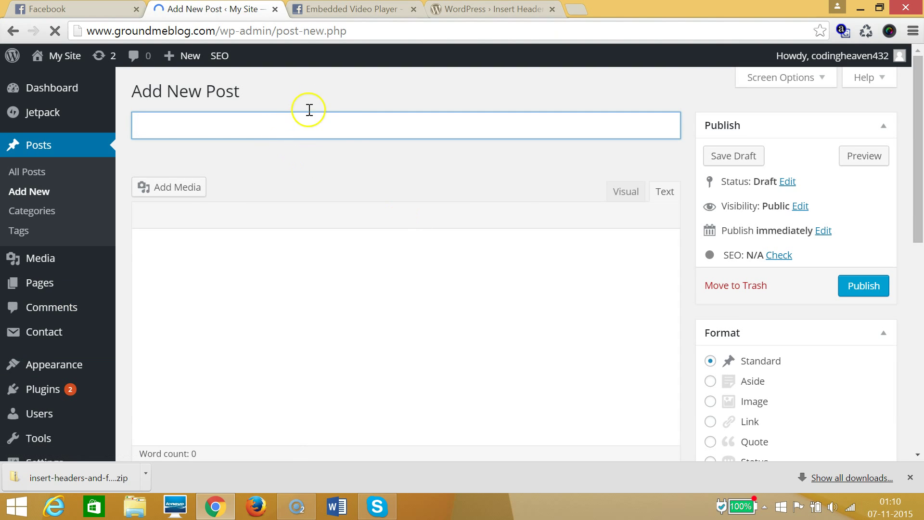
left_click(340, 140)
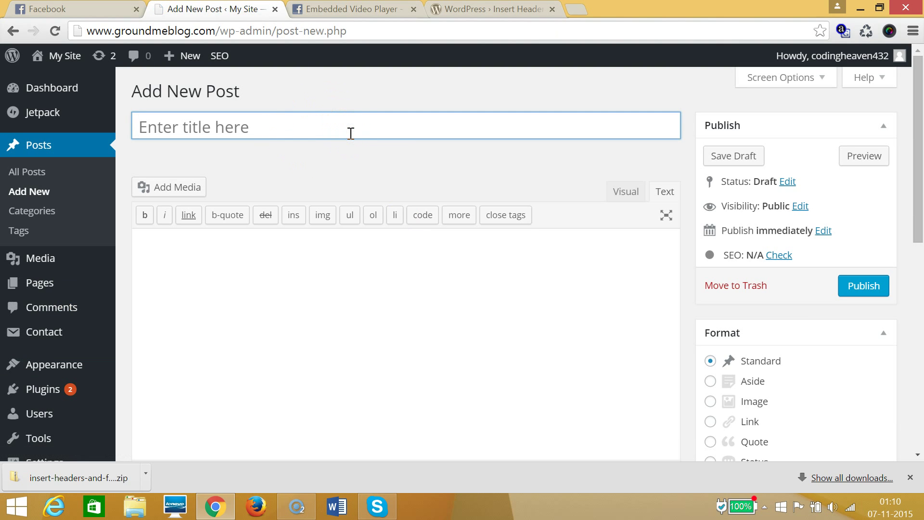
type("Vi")
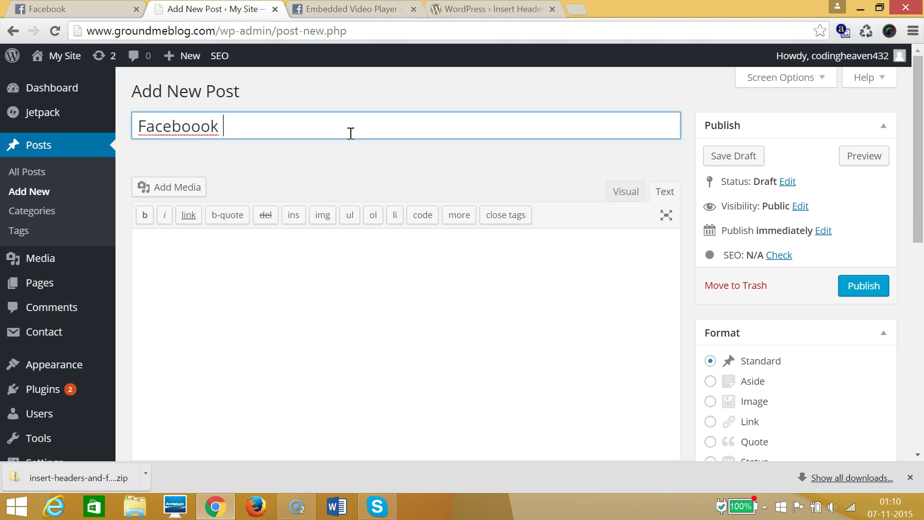
type("deo Post")
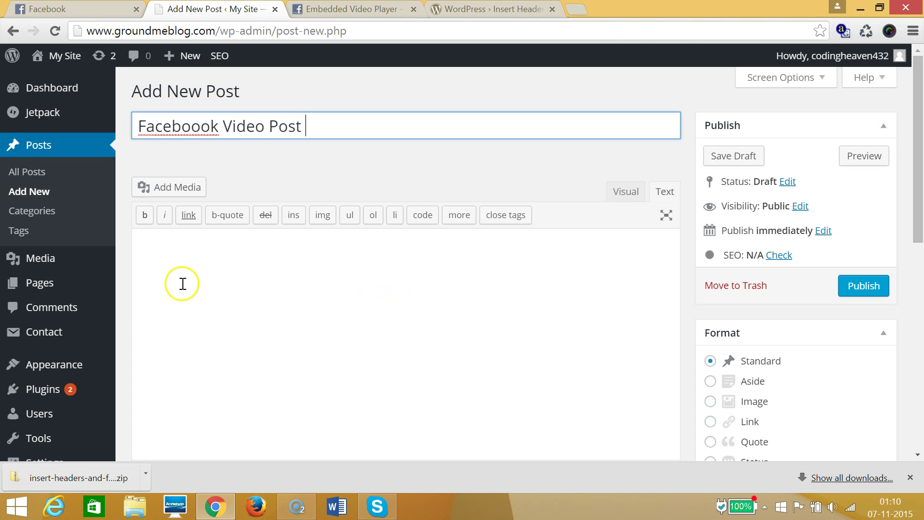
mouse_move(89, 290)
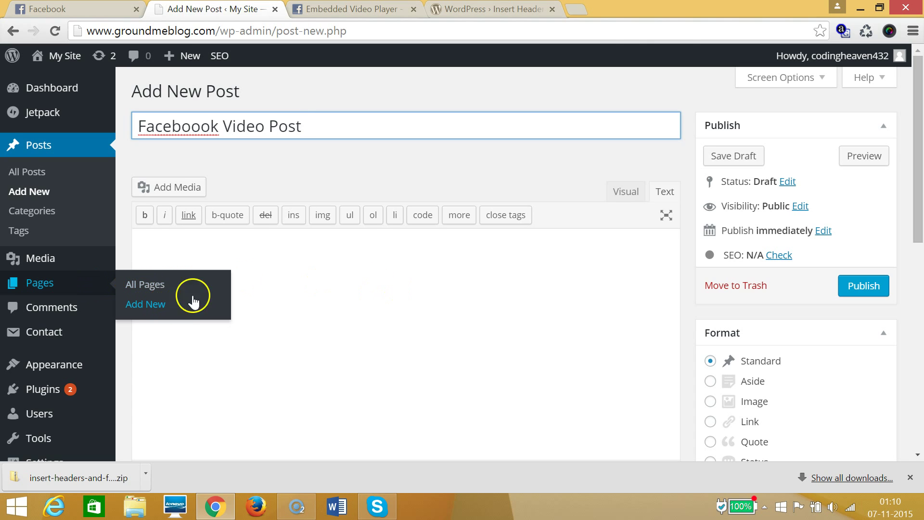
left_click(381, 245)
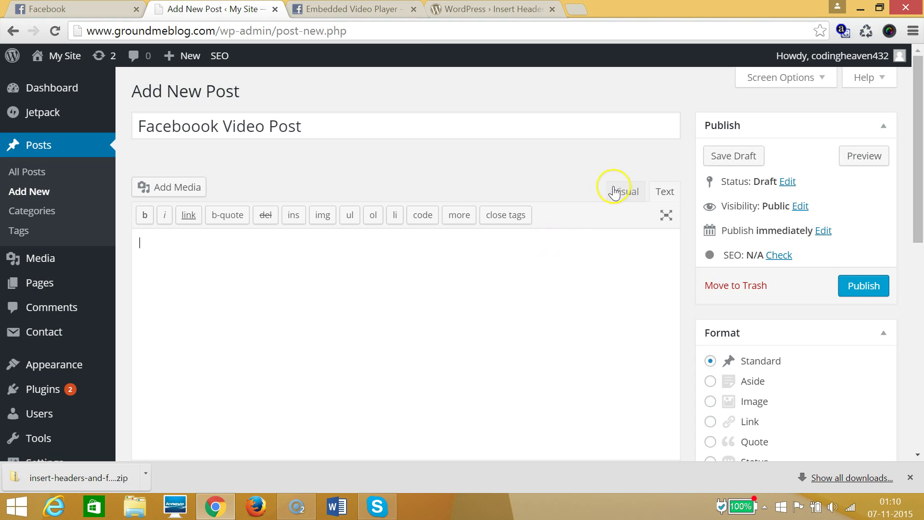
left_click(354, 8)
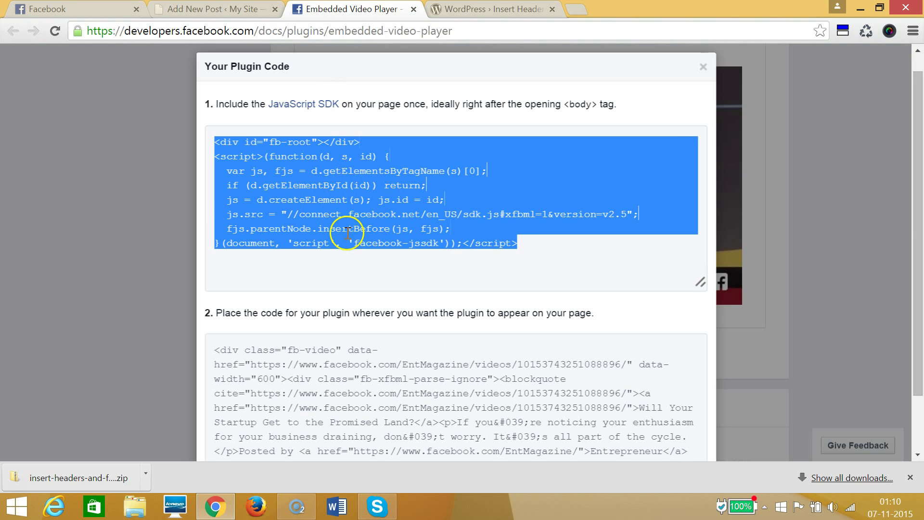
- Copy the video embed code from step 2 of Facebook's Your Plugin Code page
scroll(348, 232, "down", 1)
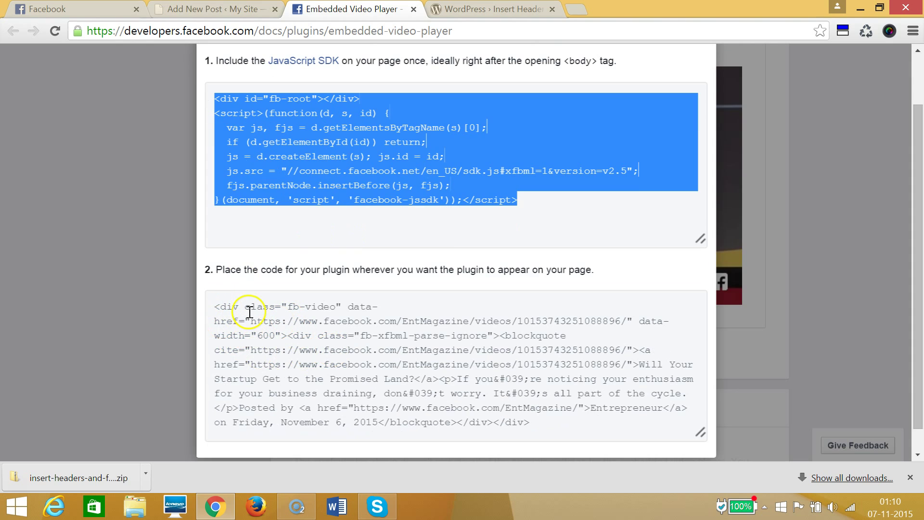
left_click(220, 309)
right_click(274, 323)
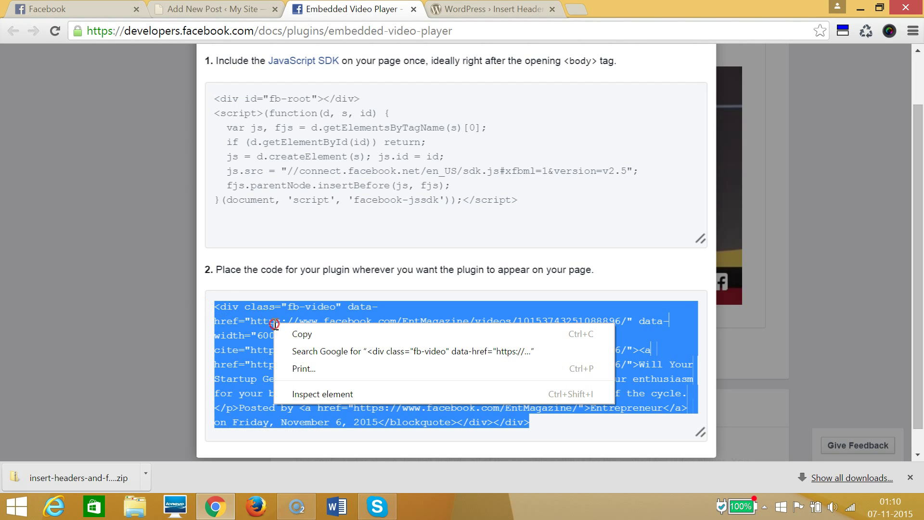
left_click(299, 334)
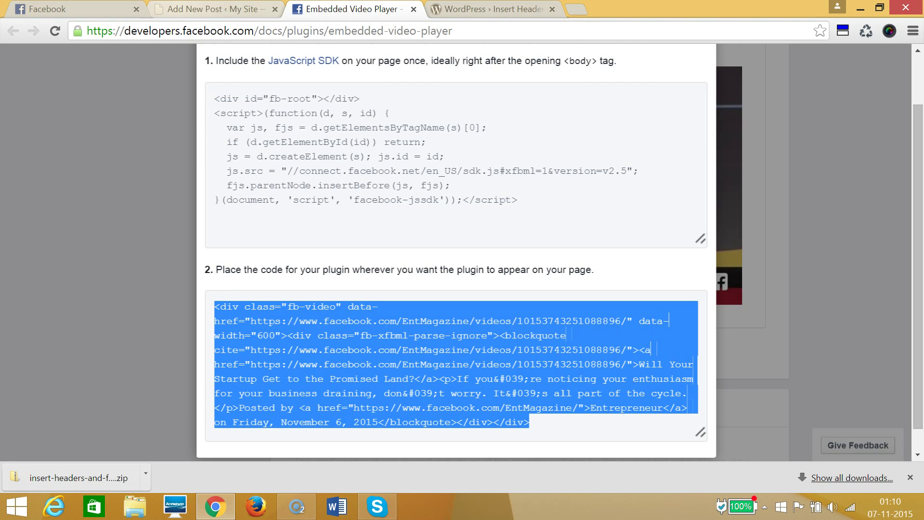
key("ctrl+shift+Tab")
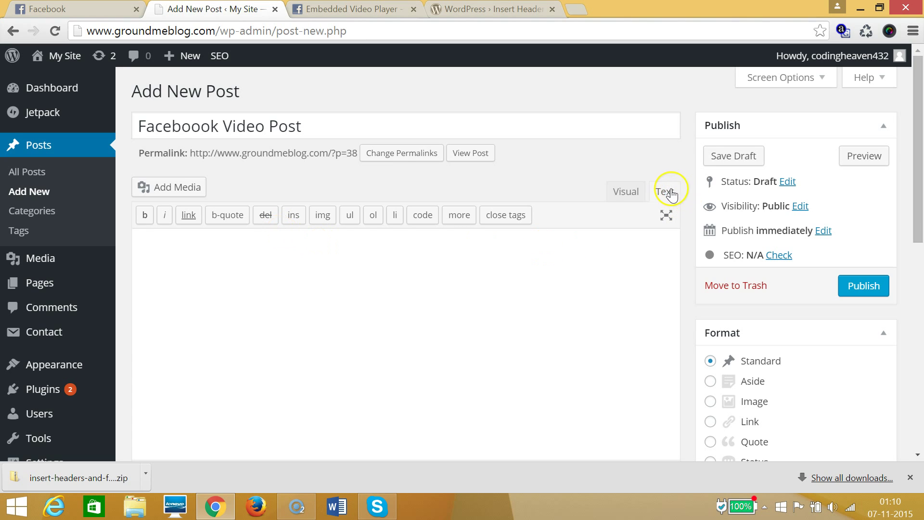
- Paste the Facebook video embed code into the post body in Text mode and publish
left_click(614, 191)
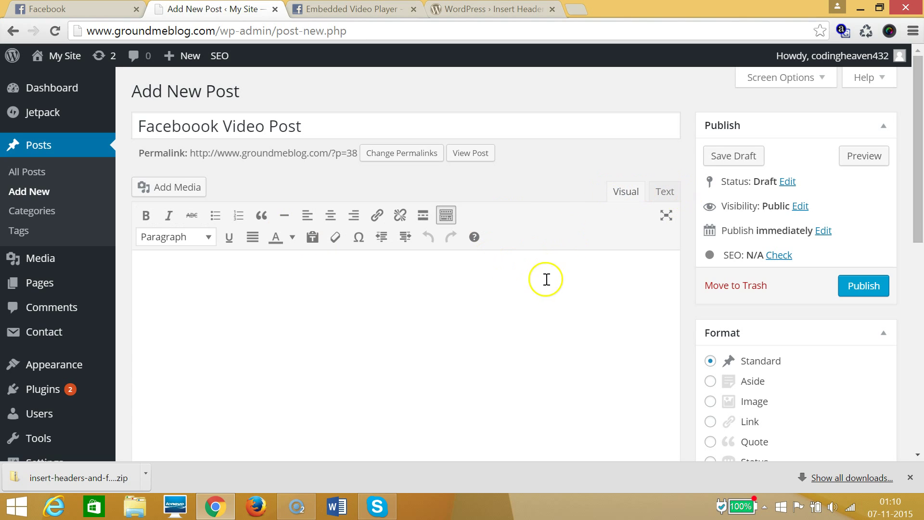
left_click(667, 194)
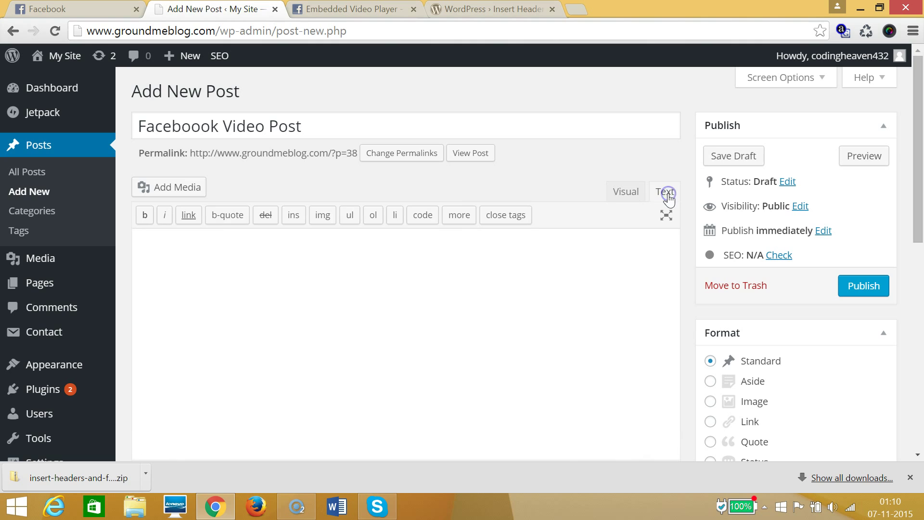
left_click(458, 293)
right_click(460, 293)
left_click(580, 151)
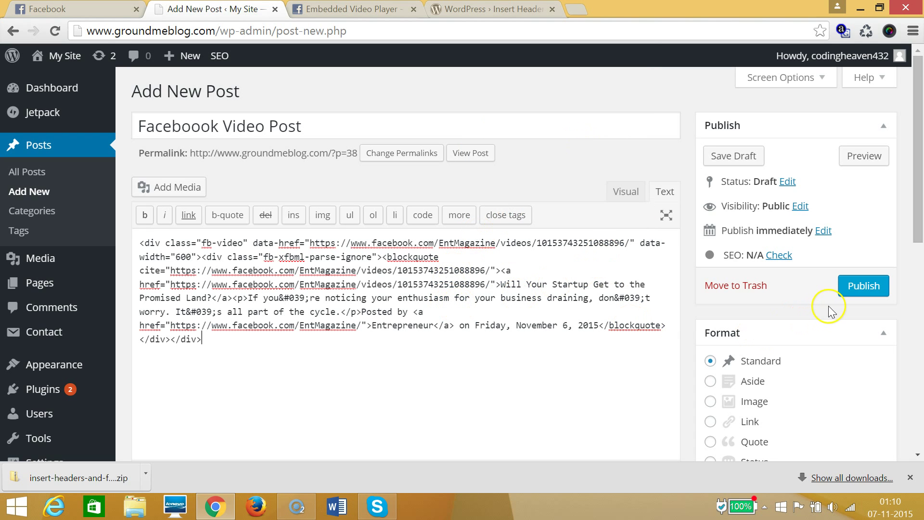
left_click(858, 286)
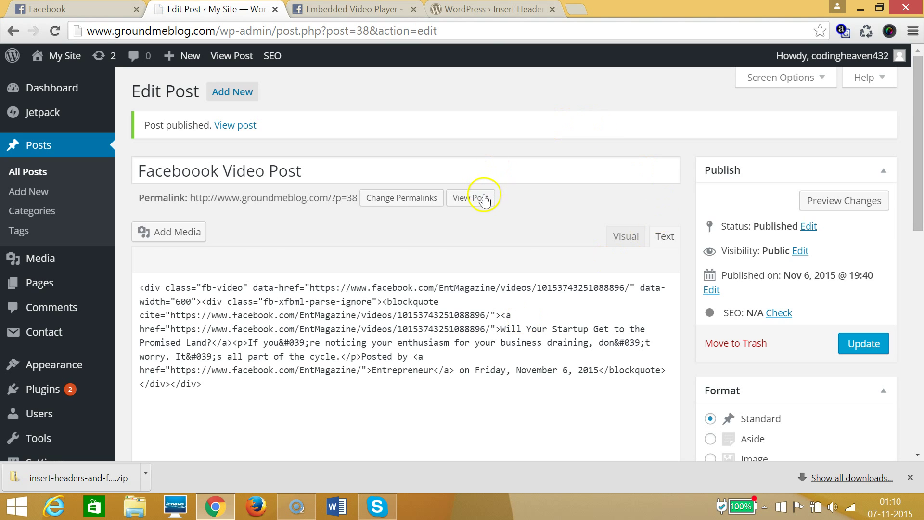
- View the live post and scroll down to the embedded Entrepreneur Facebook video
left_click(478, 197)
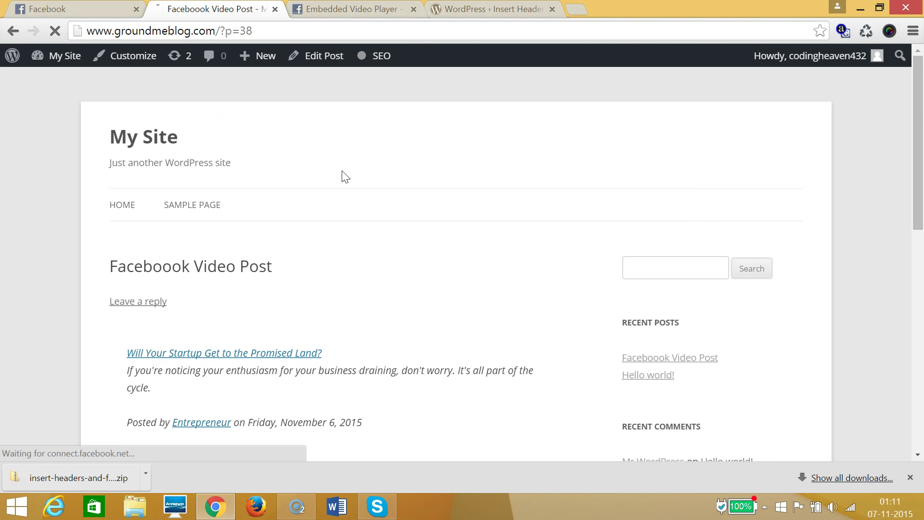
scroll(418, 304, "down", 4)
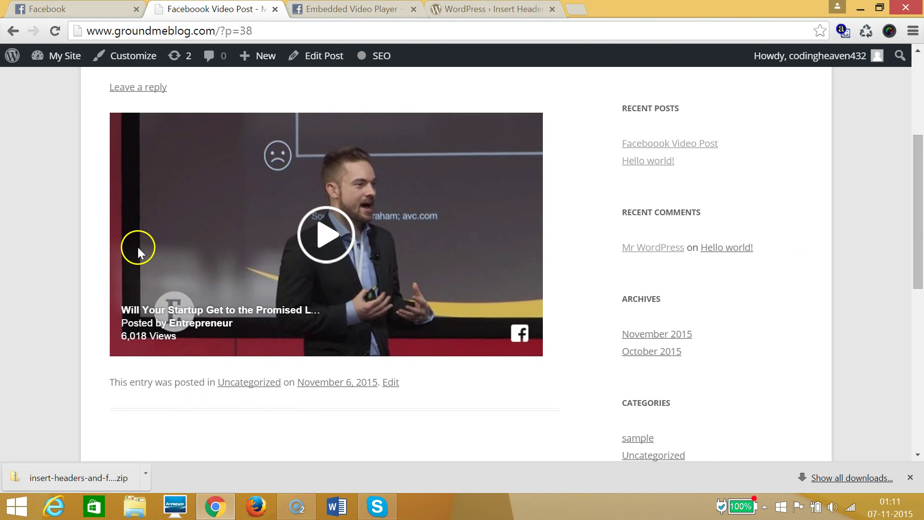